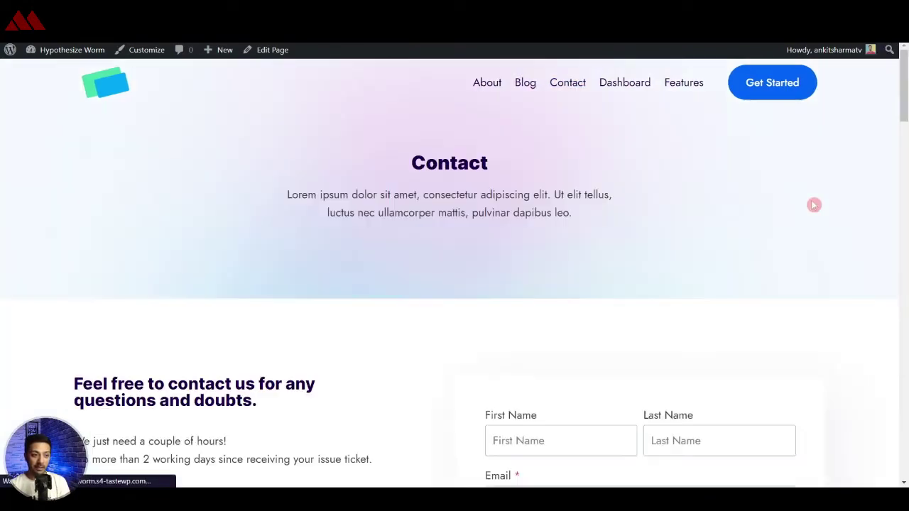
- Look over the published Contact page and its contact form fields
{"action": "scroll", "coordinate": [814, 205], "scroll_direction": "down", "scroll_amount": 4}
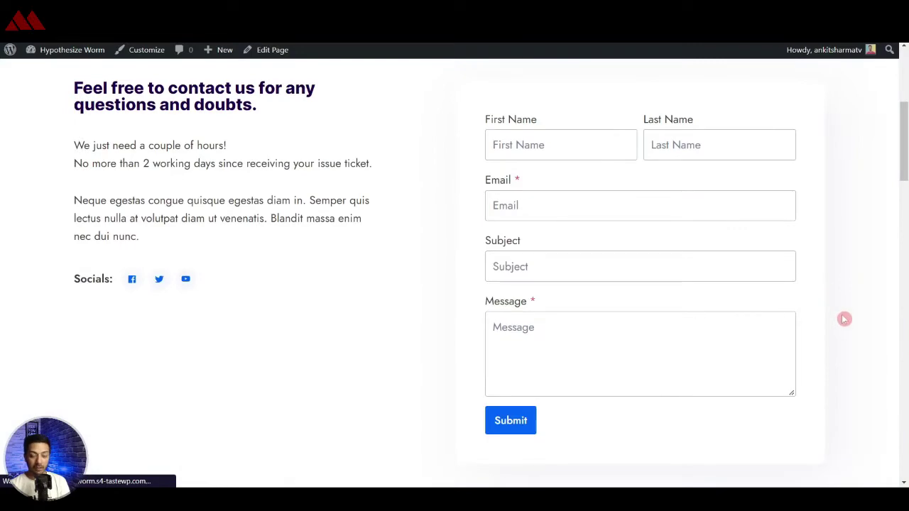
{"action": "scroll", "coordinate": [888, 376], "scroll_direction": "down", "scroll_amount": 1}
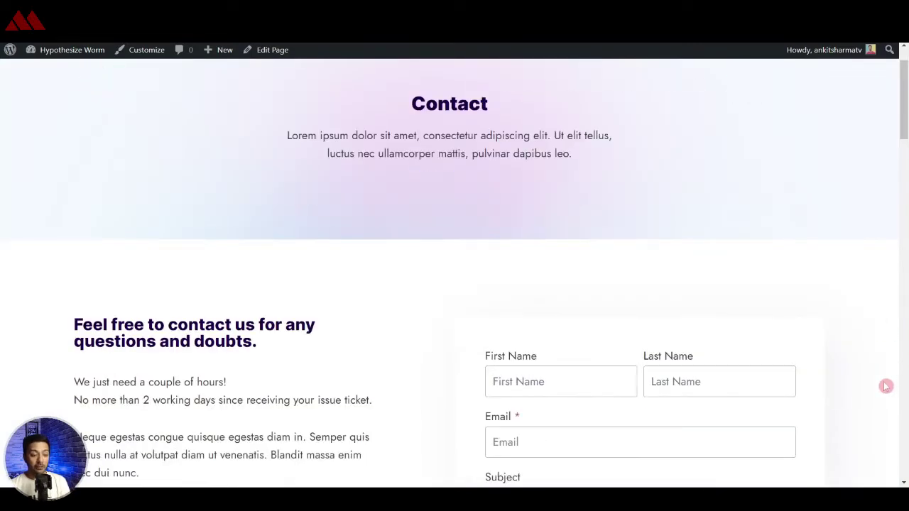
{"action": "scroll", "coordinate": [886, 386], "scroll_direction": "down", "scroll_amount": 3}
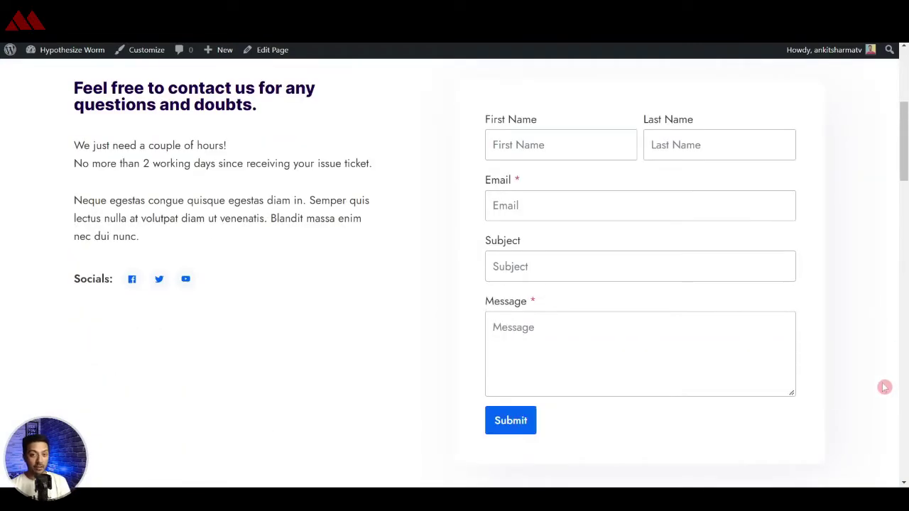
{"action": "scroll", "coordinate": [851, 391], "scroll_direction": "up", "scroll_amount": 4}
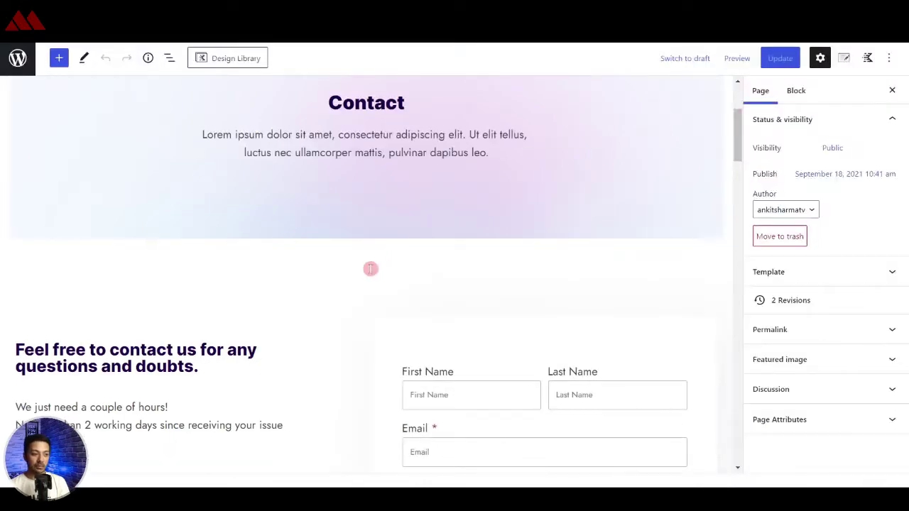
- Select the Form block beside the contact text in the Contact page editor
{"action": "scroll", "coordinate": [355, 277], "scroll_direction": "up", "scroll_amount": 3}
{"action": "left_click", "coordinate": [347, 280]}
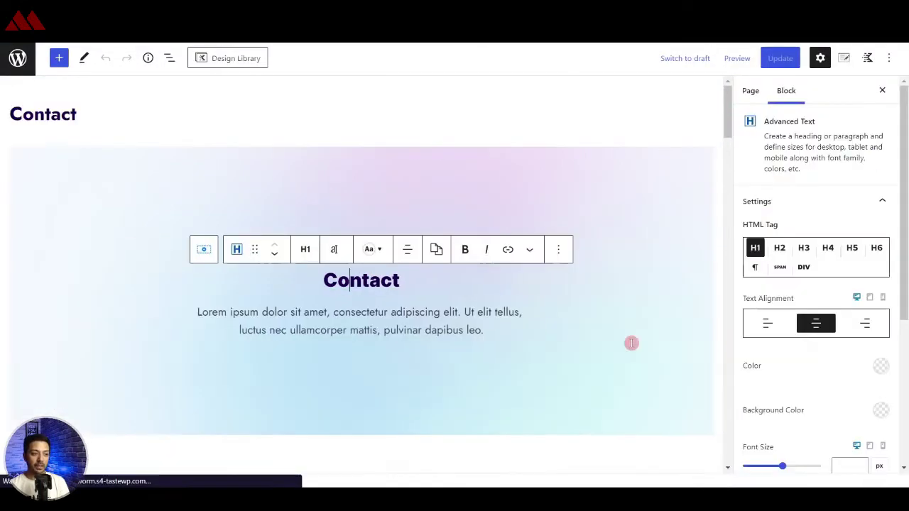
{"action": "scroll", "coordinate": [639, 344], "scroll_direction": "down", "scroll_amount": 2}
{"action": "scroll", "coordinate": [661, 350], "scroll_direction": "down", "scroll_amount": 2}
{"action": "scroll", "coordinate": [655, 346], "scroll_direction": "down", "scroll_amount": 1}
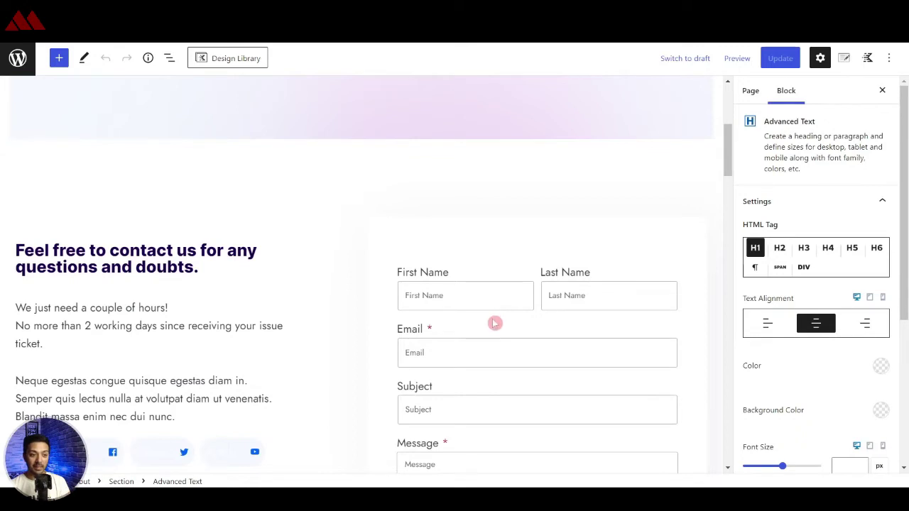
{"action": "left_click", "coordinate": [492, 320]}
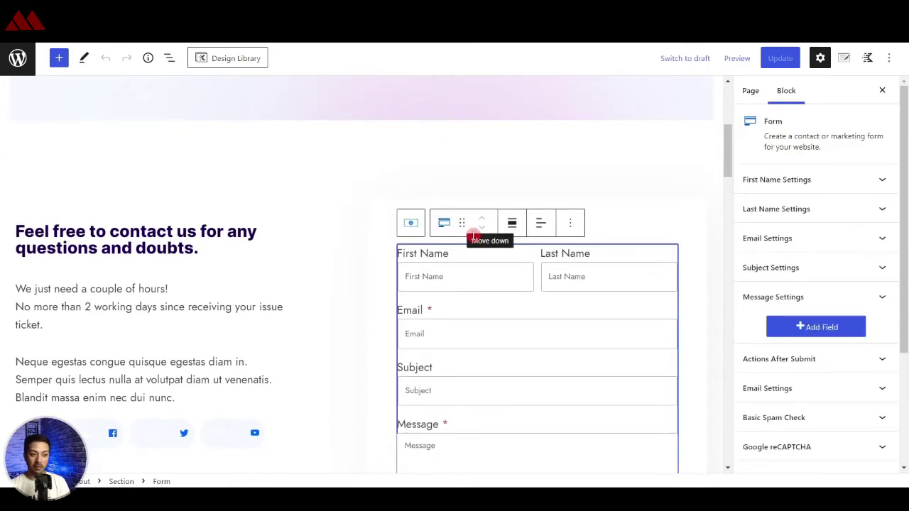
{"action": "scroll", "coordinate": [489, 278], "scroll_direction": "down", "scroll_amount": 3}
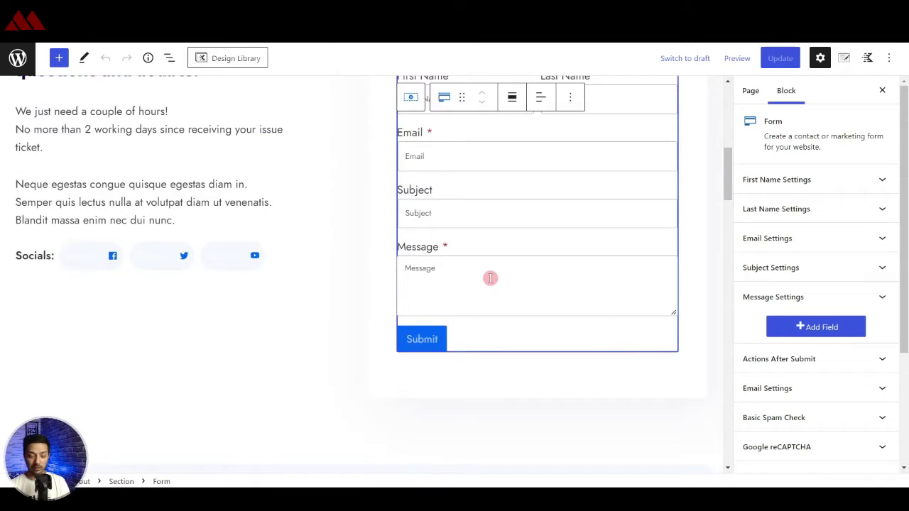
{"action": "scroll", "coordinate": [490, 278], "scroll_direction": "up", "scroll_amount": 2}
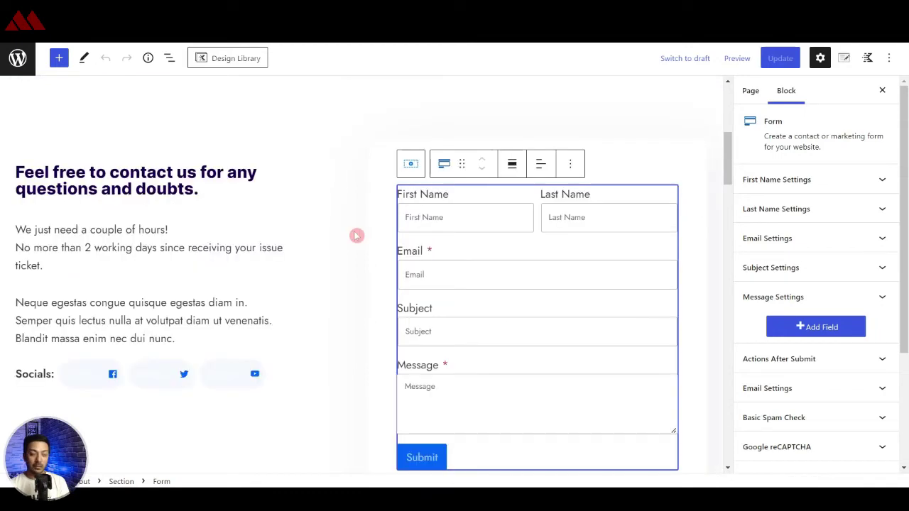
- Search the available blocks for "form"
{"action": "left_click", "coordinate": [60, 58]}
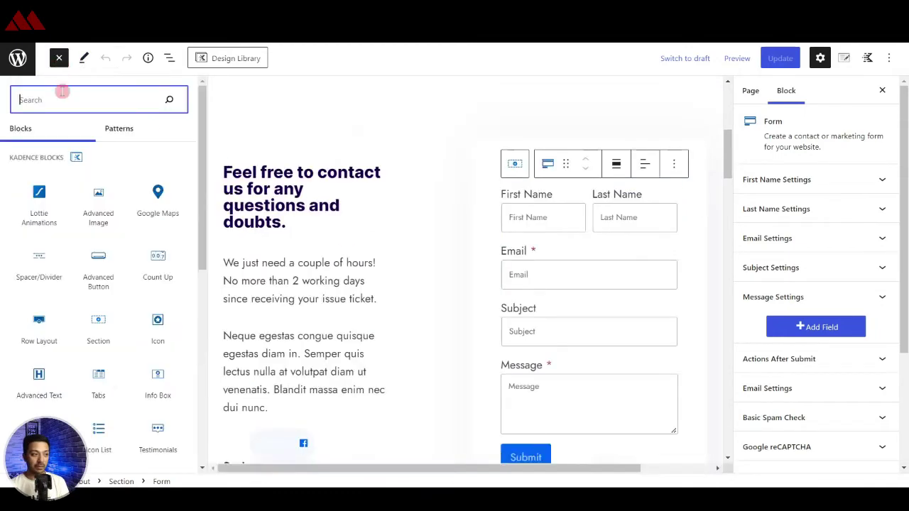
{"action": "type", "text": "fo"}
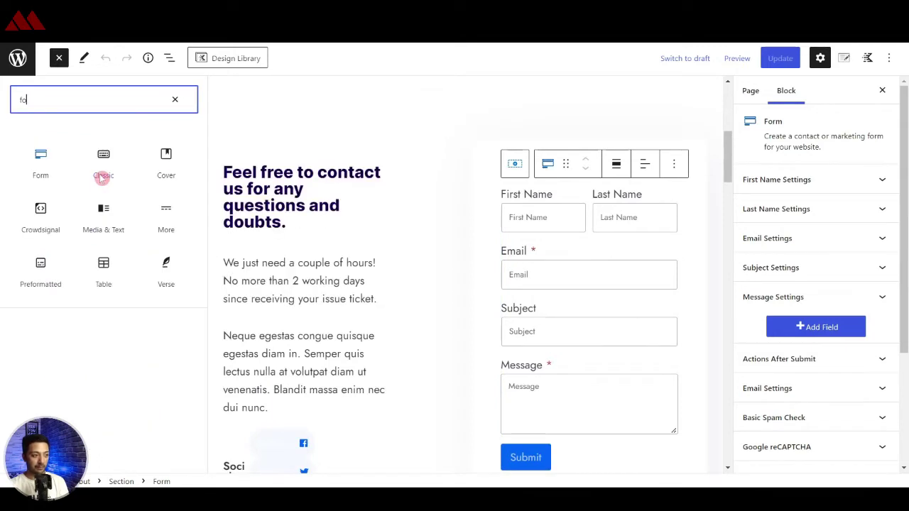
{"action": "type", "text": "rm"}
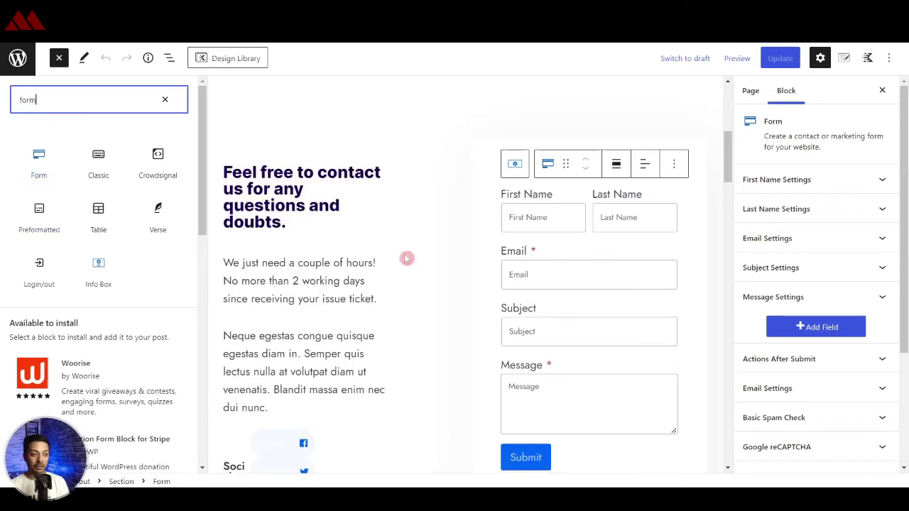
- Make the form's First Name field required, keeping its field type as Text
{"action": "left_click", "coordinate": [574, 284]}
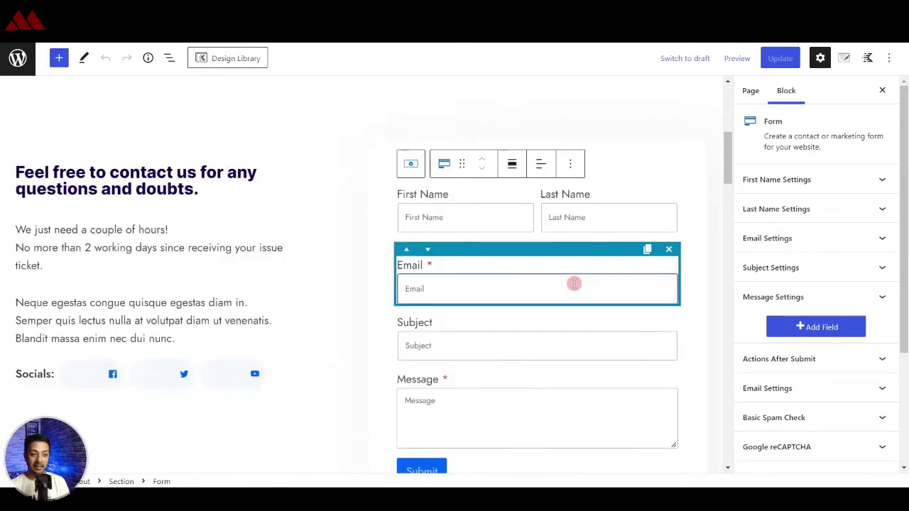
{"action": "left_click", "coordinate": [476, 227]}
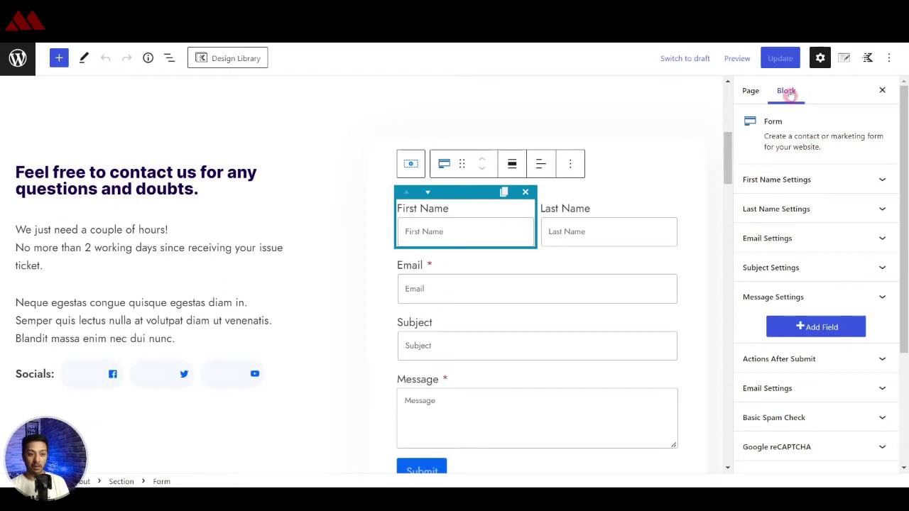
{"action": "left_click", "coordinate": [842, 189]}
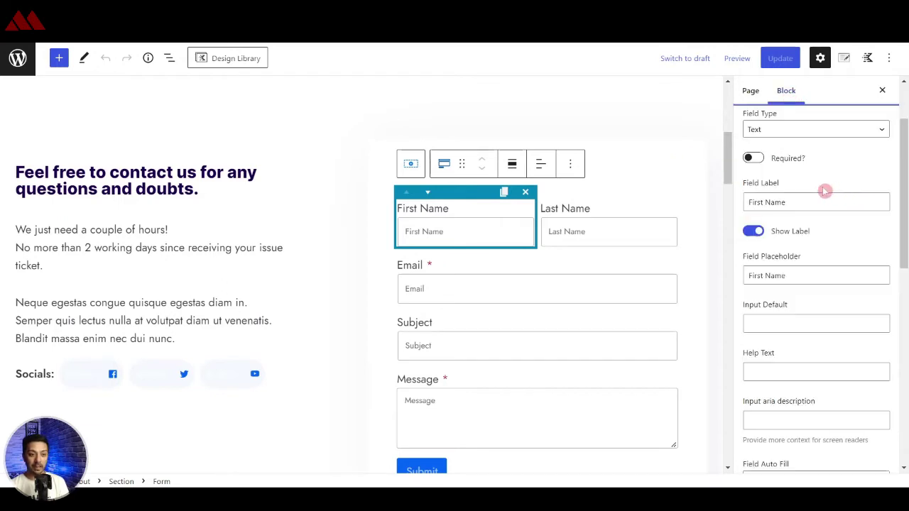
{"action": "scroll", "coordinate": [824, 191], "scroll_direction": "up", "scroll_amount": 1}
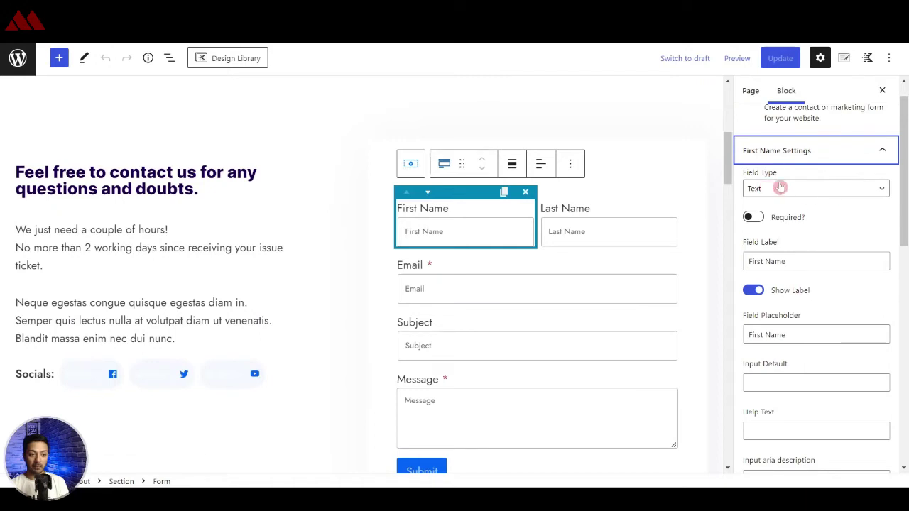
{"action": "left_click", "coordinate": [779, 187]}
{"action": "left_click", "coordinate": [811, 189]}
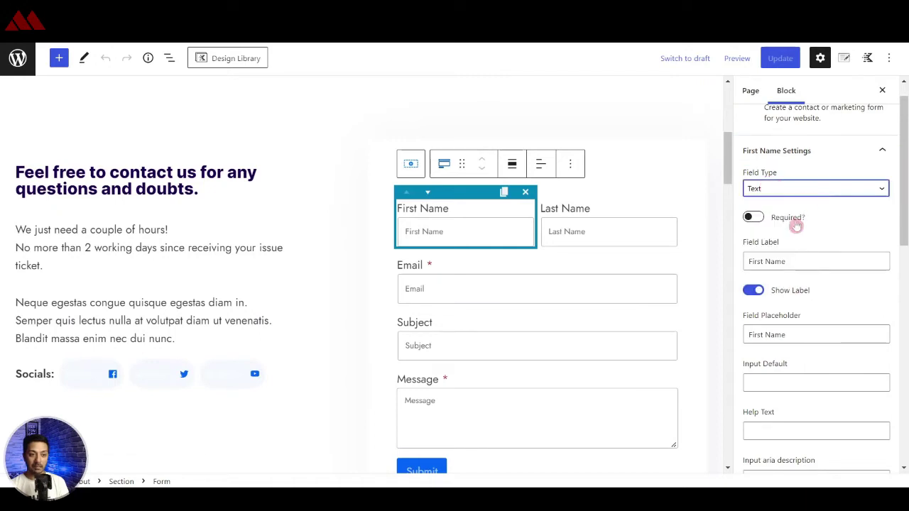
{"action": "left_click", "coordinate": [750, 217]}
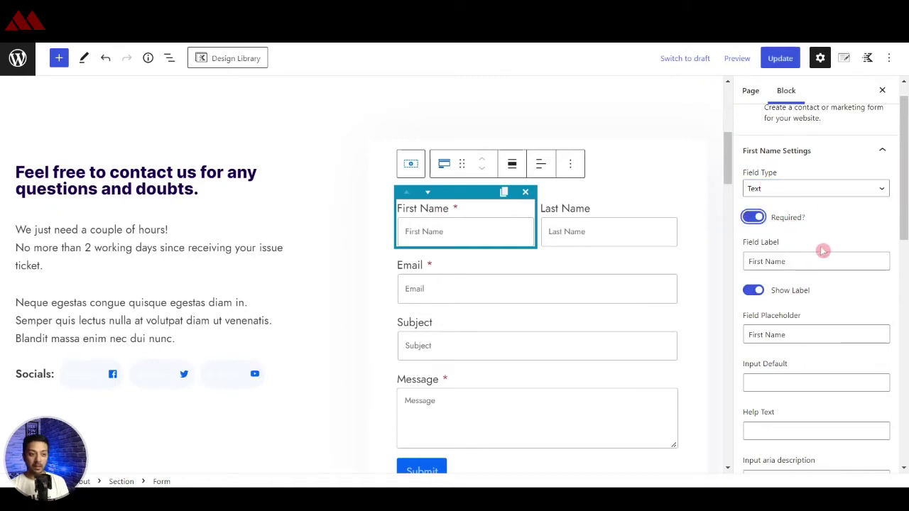
- Try hiding the First Name field's label, restore it, and select the field's placeholder text
{"action": "left_click", "coordinate": [755, 292]}
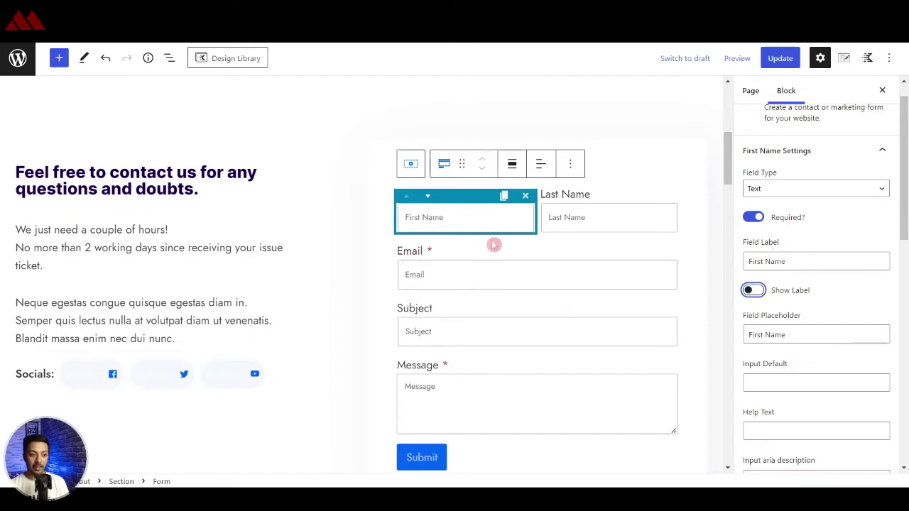
{"action": "left_click", "coordinate": [753, 290]}
{"action": "scroll", "coordinate": [898, 293], "scroll_direction": "down", "scroll_amount": 1}
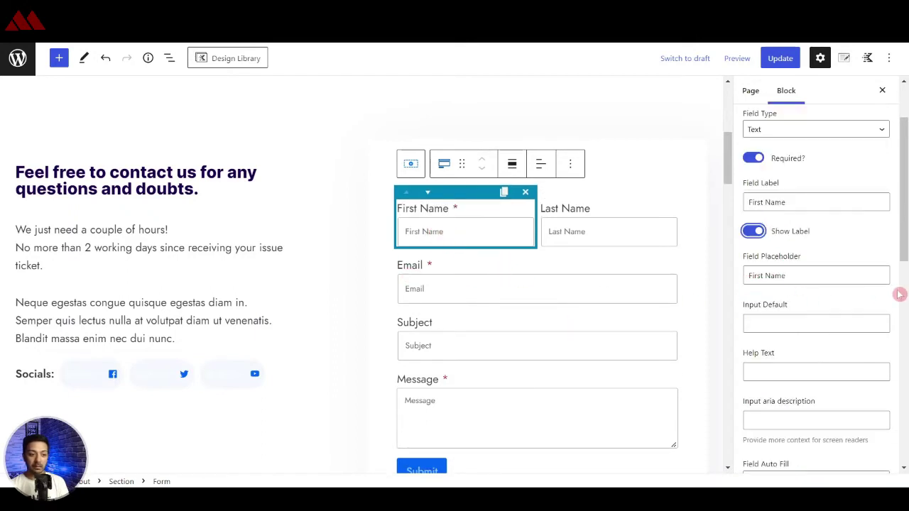
{"action": "triple_click", "coordinate": [814, 277]}
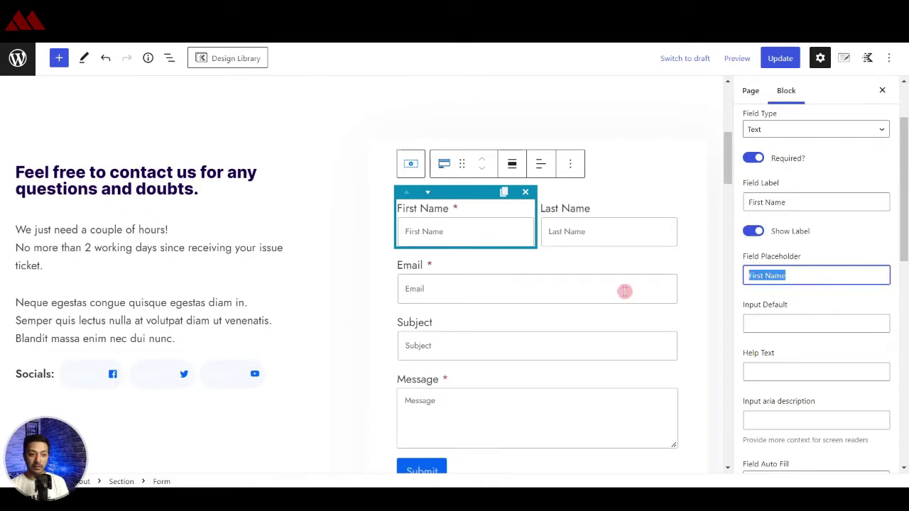
- Try a 100% column width on the First Name field and restore it to 50%
{"action": "scroll", "coordinate": [781, 302], "scroll_direction": "down", "scroll_amount": 3}
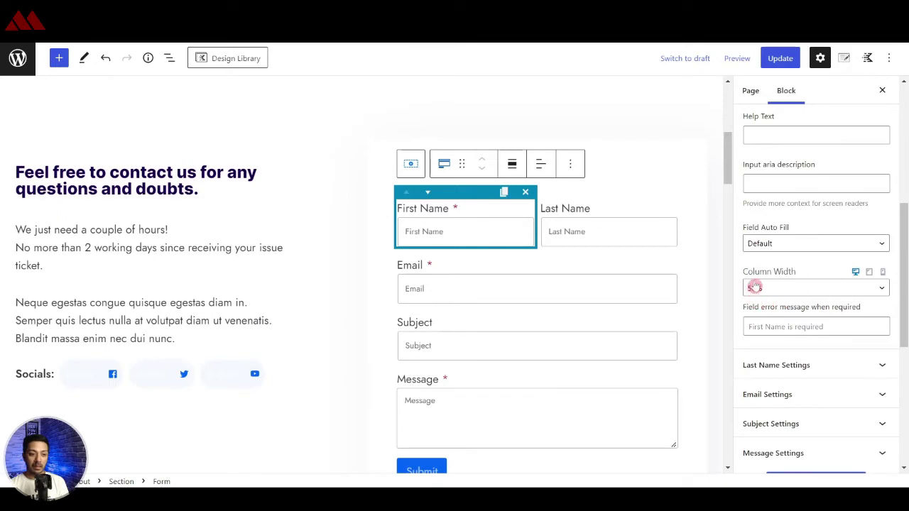
{"action": "left_click", "coordinate": [755, 291]}
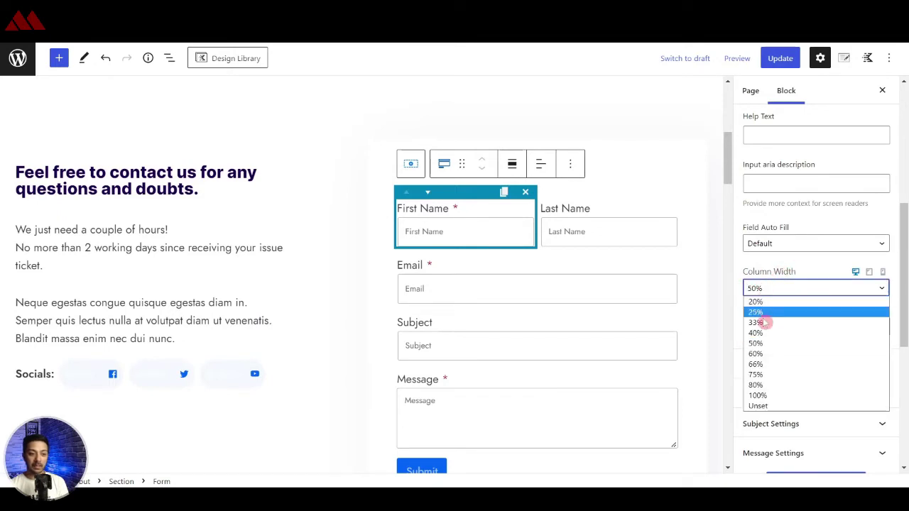
{"action": "left_click", "coordinate": [765, 395]}
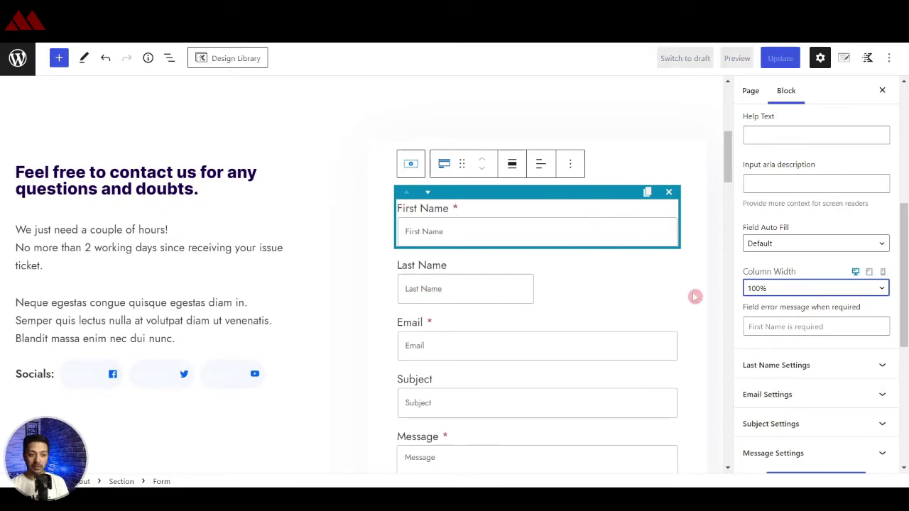
{"action": "left_click", "coordinate": [801, 291]}
{"action": "left_click", "coordinate": [781, 343]}
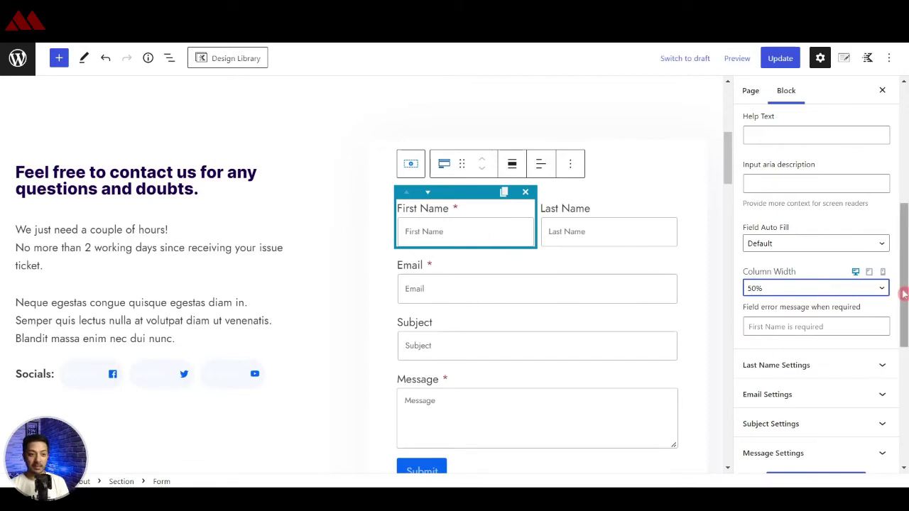
- Examine the form's Actions After Submit options, including the email, redirect and mailing list integrations
{"action": "scroll", "coordinate": [903, 305], "scroll_direction": "down", "scroll_amount": 2}
{"action": "left_click_drag", "start_coordinate": [906, 319], "coordinate": [903, 345]}
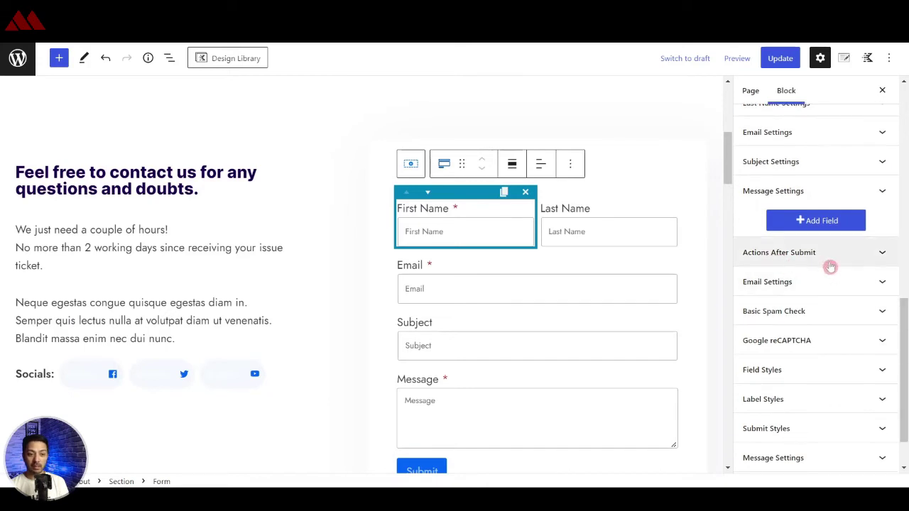
{"action": "left_click", "coordinate": [869, 252]}
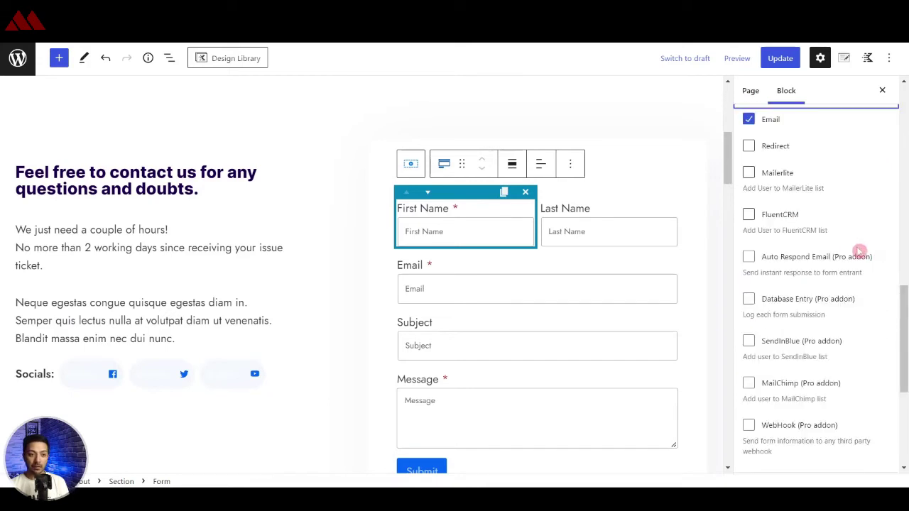
{"action": "scroll", "coordinate": [854, 257], "scroll_direction": "up", "scroll_amount": 2}
{"action": "scroll", "coordinate": [792, 244], "scroll_direction": "down", "scroll_amount": 2}
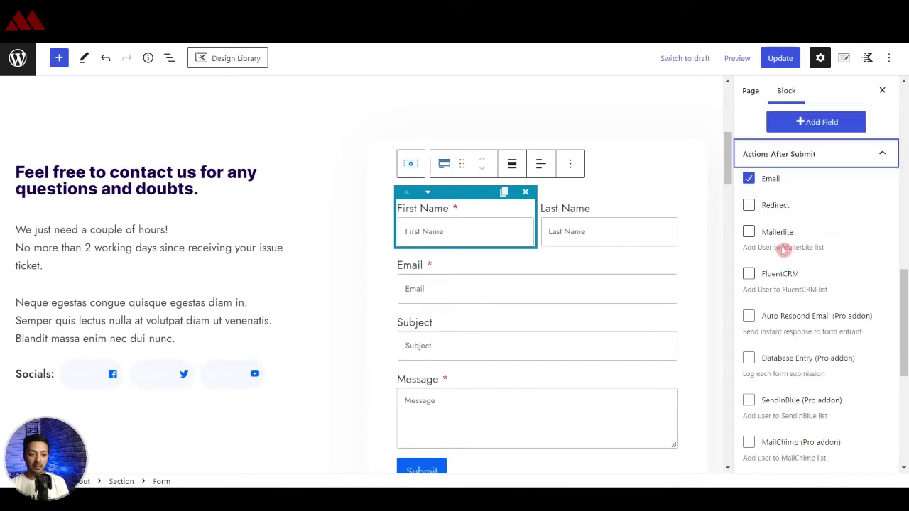
{"action": "scroll", "coordinate": [785, 253], "scroll_direction": "down", "scroll_amount": 3}
{"action": "scroll", "coordinate": [784, 256], "scroll_direction": "up", "scroll_amount": 1}
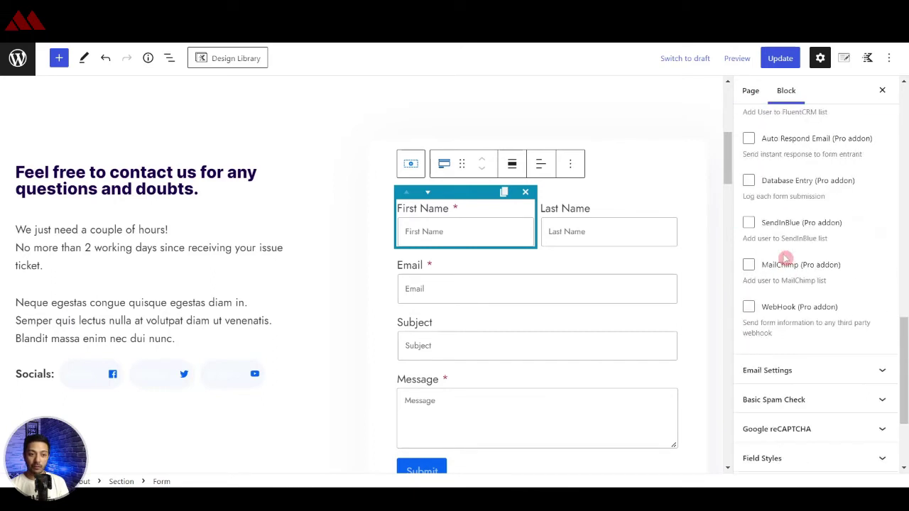
{"action": "scroll", "coordinate": [784, 257], "scroll_direction": "up", "scroll_amount": 3}
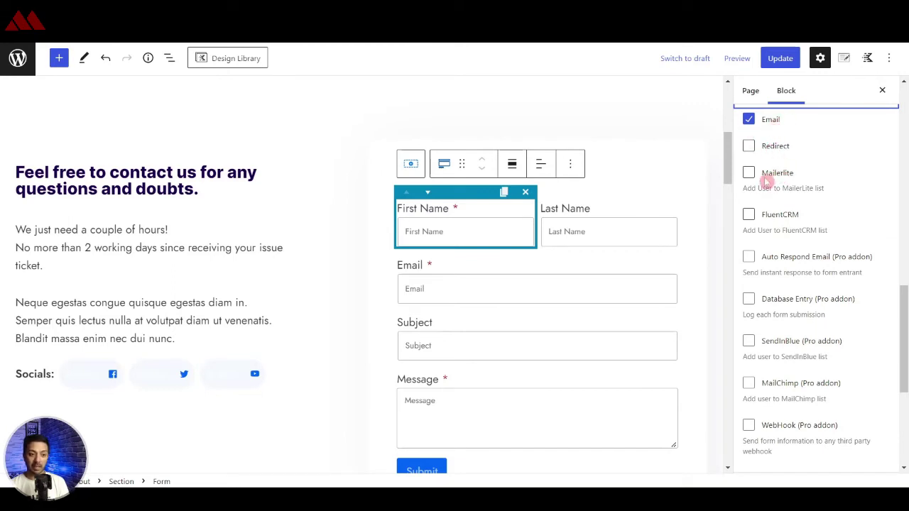
{"action": "scroll", "coordinate": [767, 181], "scroll_direction": "up", "scroll_amount": 3}
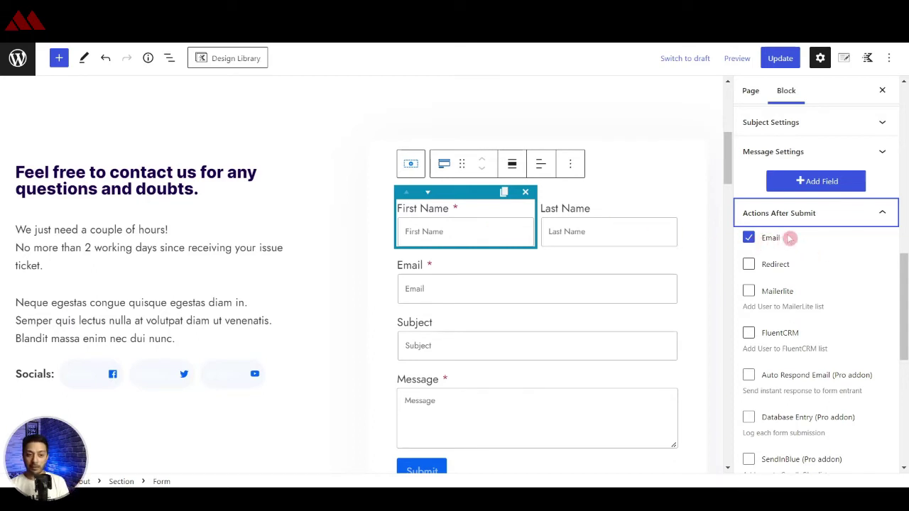
- Review the form's email settings and keep Reply To set to Email Field
{"action": "scroll", "coordinate": [849, 233], "scroll_direction": "down", "scroll_amount": 5}
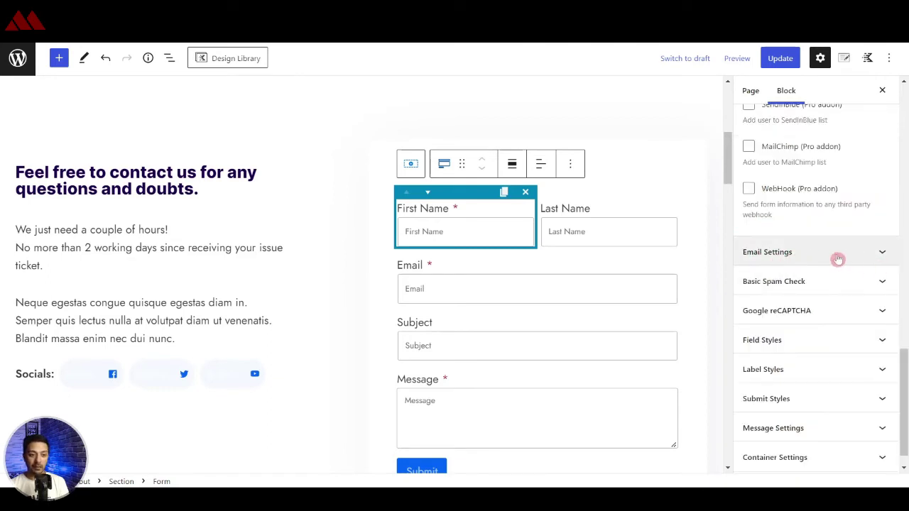
{"action": "left_click", "coordinate": [874, 258]}
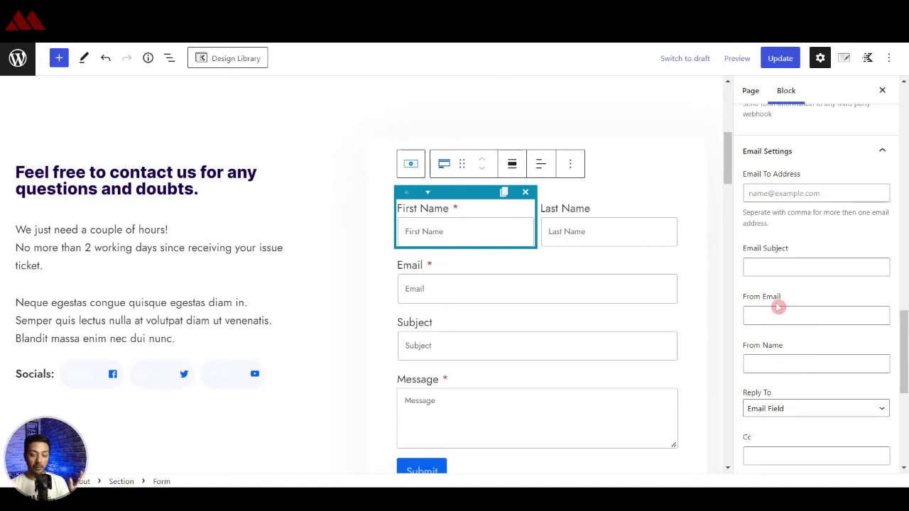
{"action": "scroll", "coordinate": [777, 304], "scroll_direction": "down", "scroll_amount": 1}
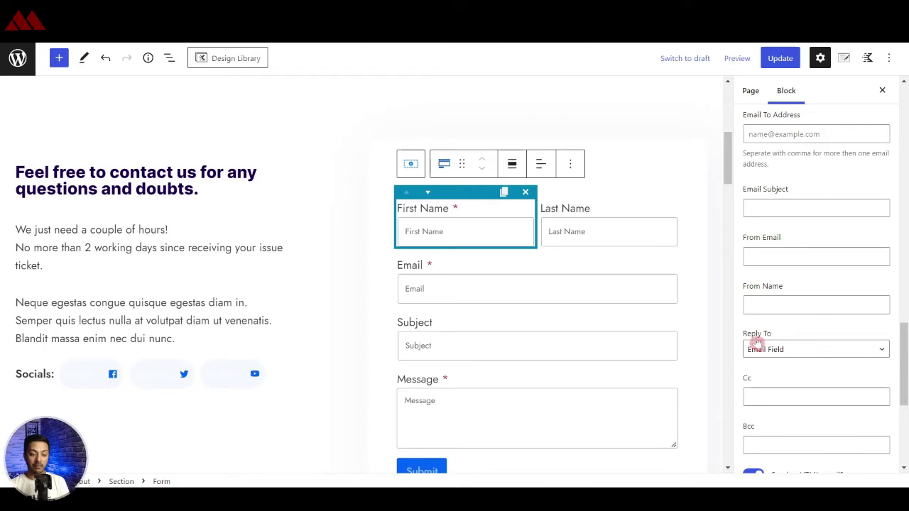
{"action": "left_click", "coordinate": [828, 350]}
{"action": "left_click", "coordinate": [784, 365]}
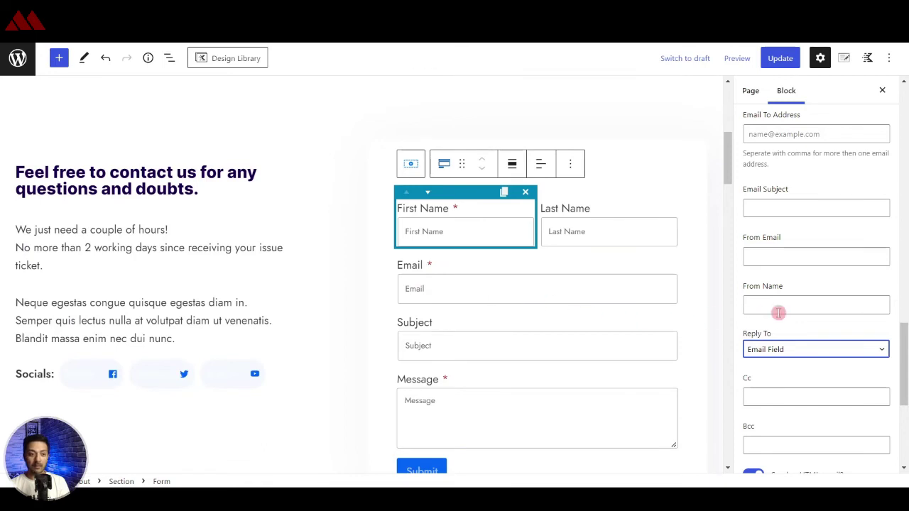
- Examine the form's remaining email options and its Basic Spam Check and Google reCAPTCHA settings
{"action": "scroll", "coordinate": [778, 313], "scroll_direction": "down", "scroll_amount": 3}
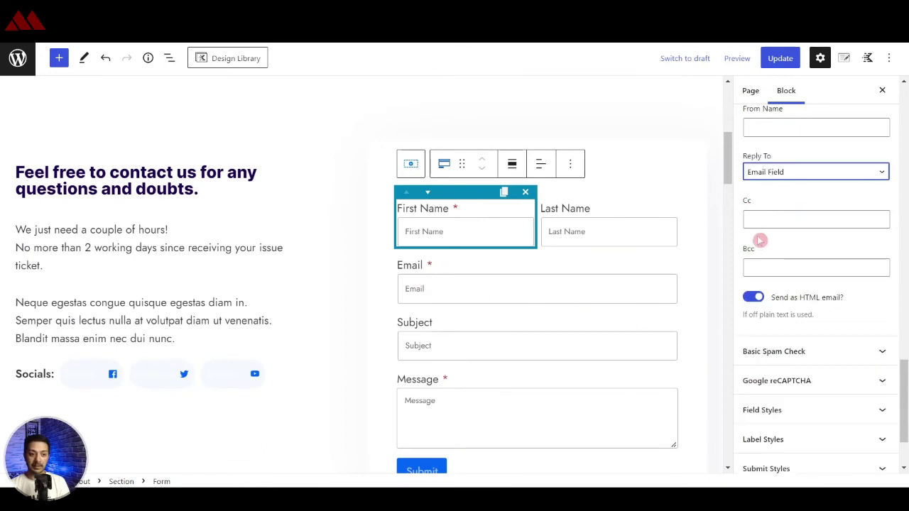
{"action": "scroll", "coordinate": [807, 250], "scroll_direction": "down", "scroll_amount": 1}
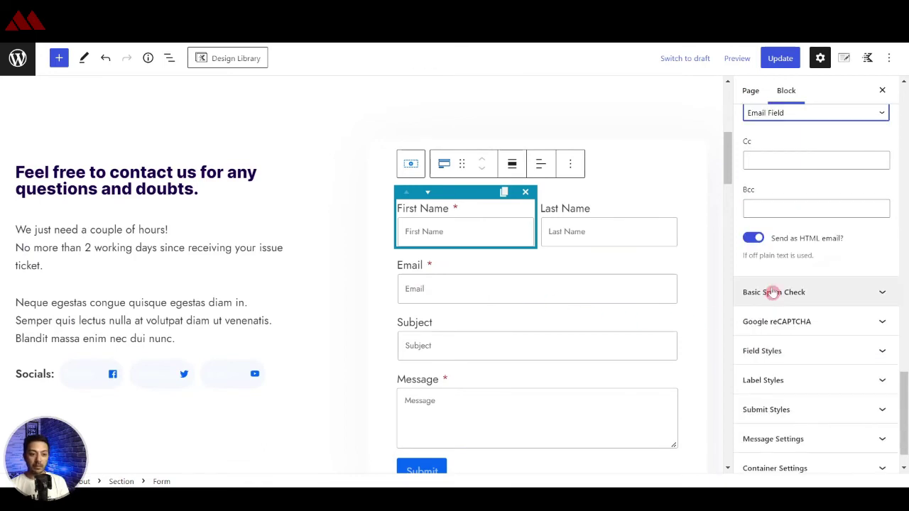
{"action": "left_click", "coordinate": [774, 292]}
{"action": "scroll", "coordinate": [884, 296], "scroll_direction": "down", "scroll_amount": 2}
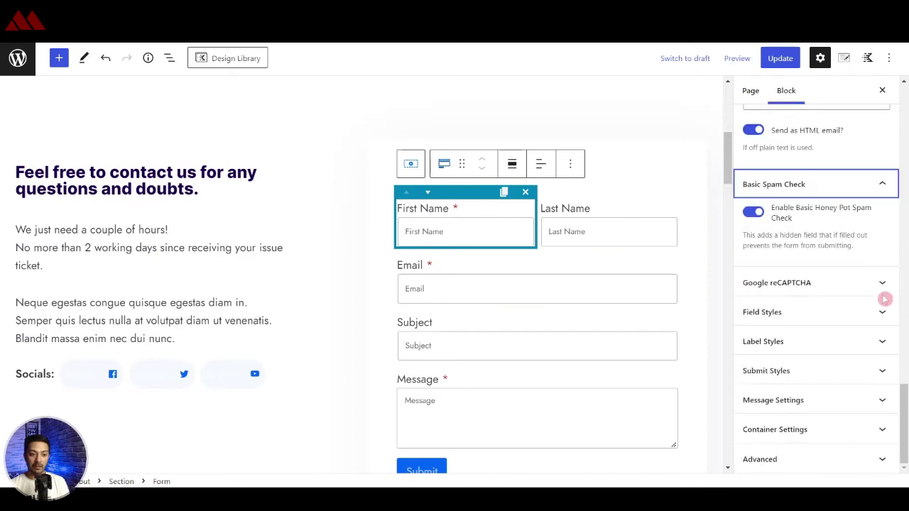
{"action": "left_click", "coordinate": [872, 289]}
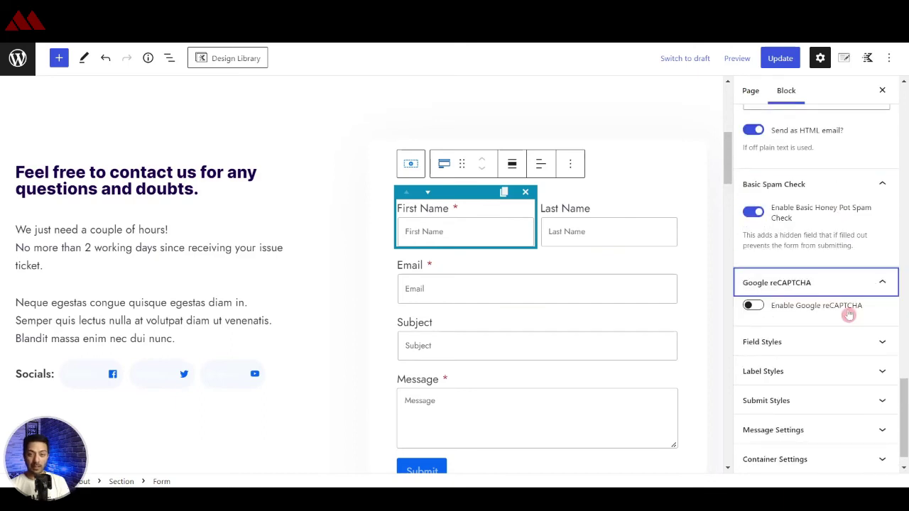
{"action": "scroll", "coordinate": [845, 313], "scroll_direction": "up", "scroll_amount": 5}
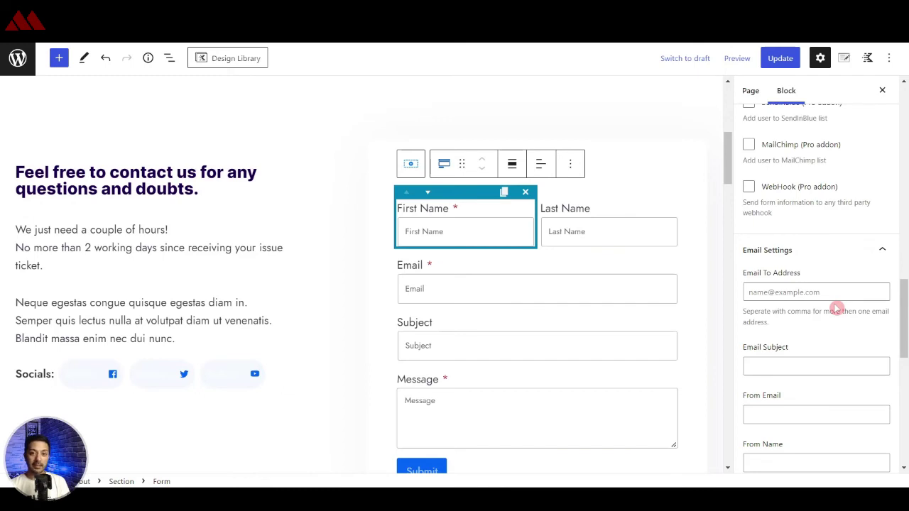
- On the live Contact page, submit the form with a test name and email, subject "2Mins test form" and message "Hi, Is this form working"
{"action": "key", "text": "ctrl+Tab"}
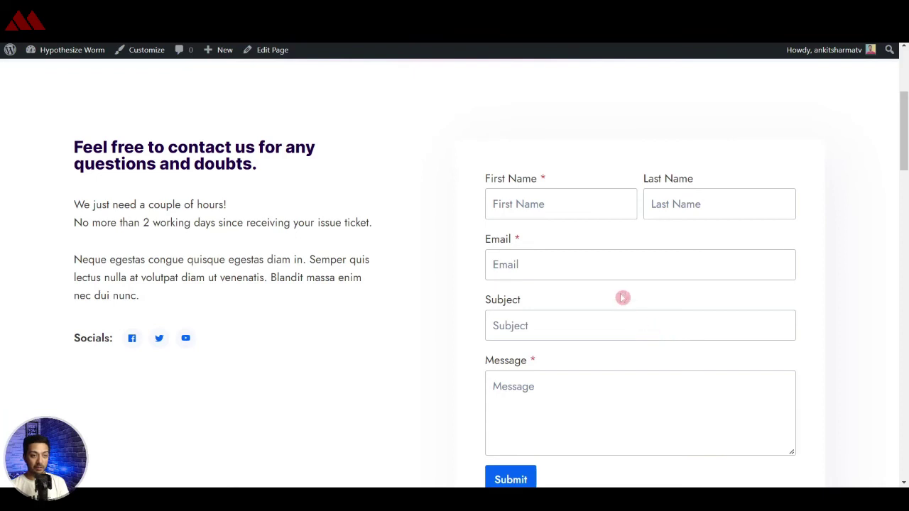
{"action": "left_click", "coordinate": [568, 204]}
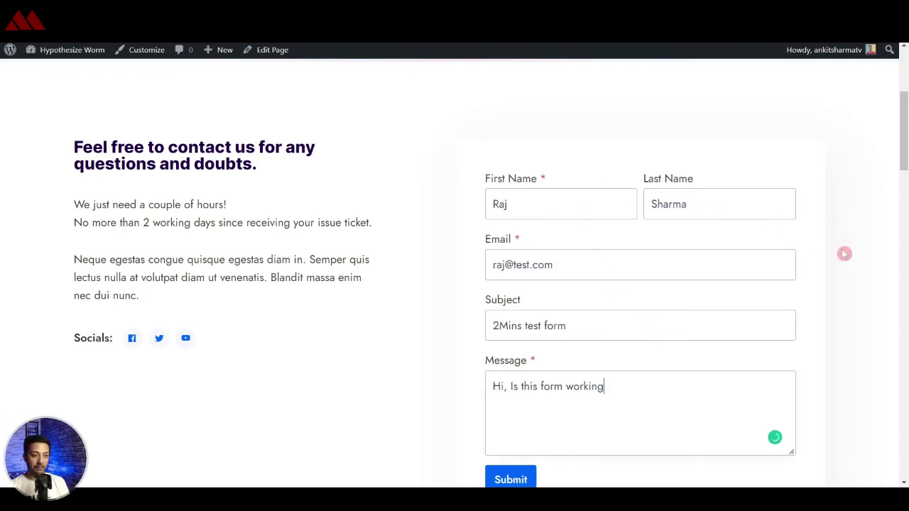
{"action": "scroll", "coordinate": [835, 305], "scroll_direction": "down", "scroll_amount": 2}
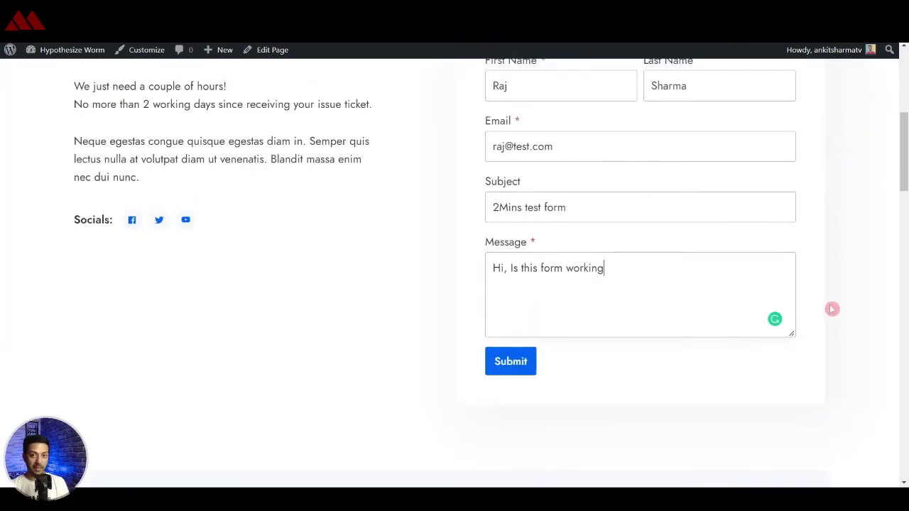
{"action": "key", "text": "Tab"}
{"action": "key", "text": "Return"}
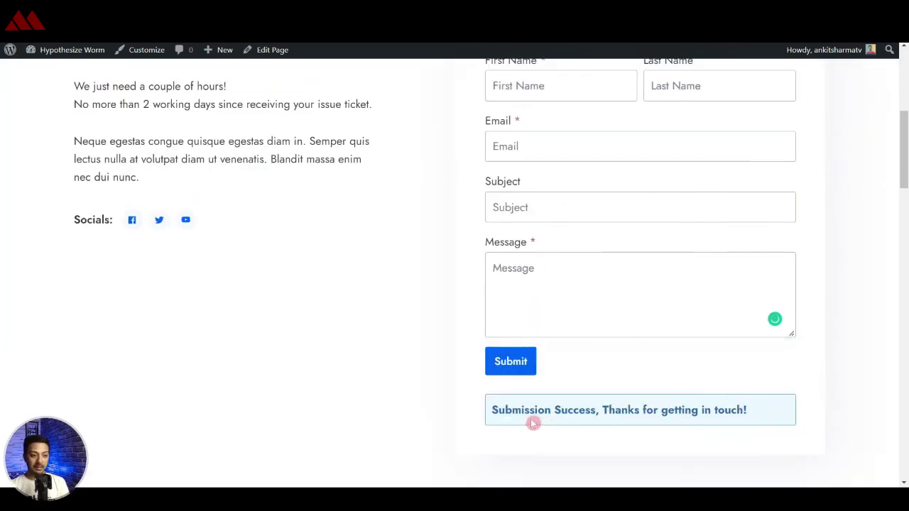